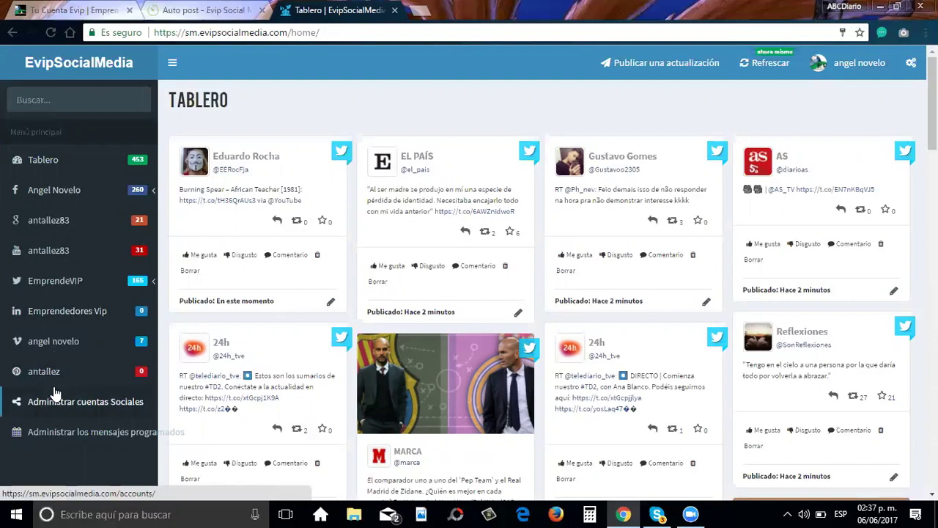
Step: Expand the connected Facebook account and view the feed of the page bearing the account owner's name
click(53, 164)
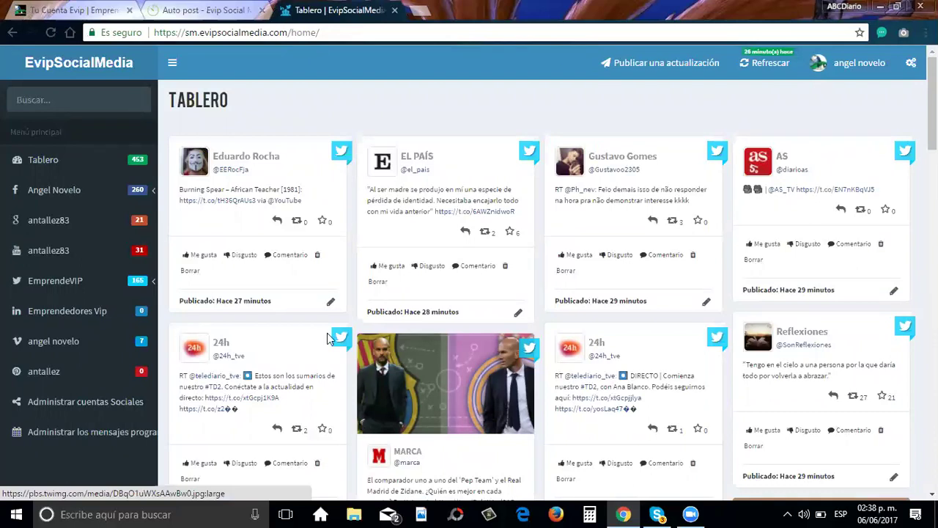
click(61, 190)
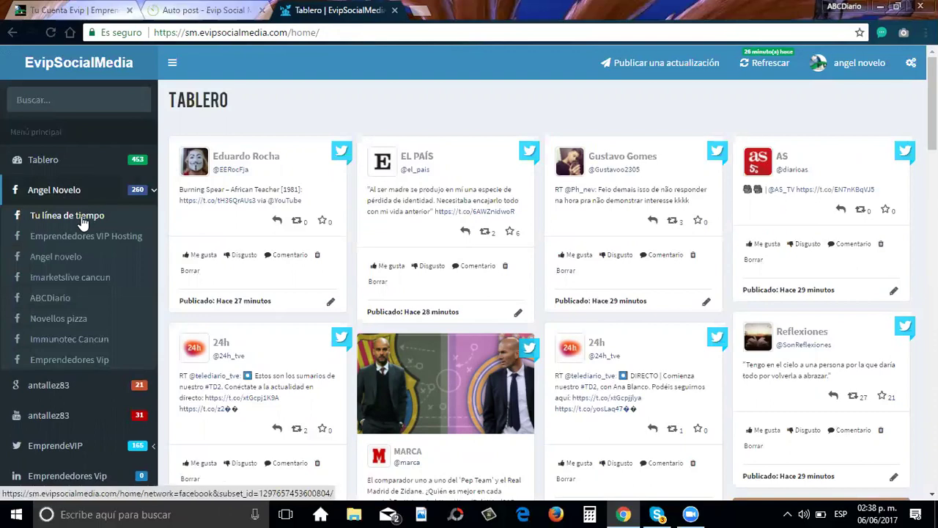
click(60, 259)
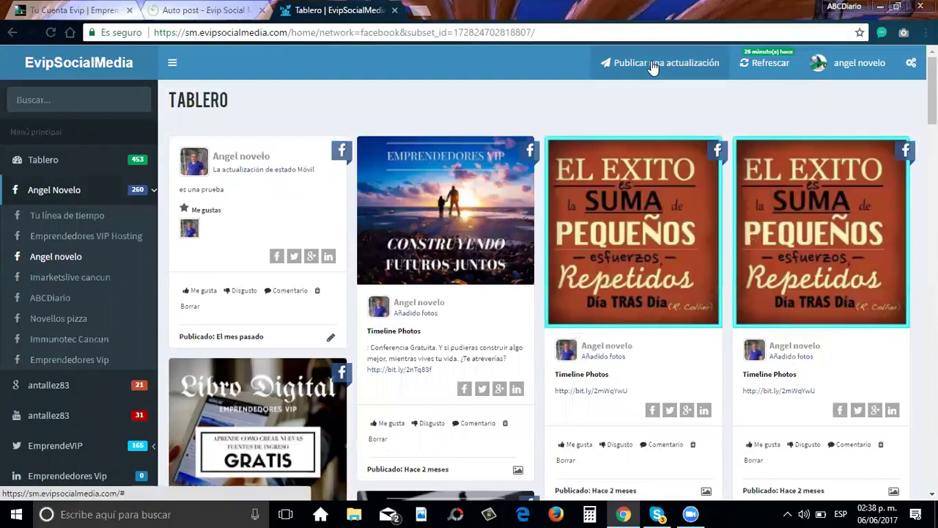
Step: Start a new update addressed to the Facebook profile, its namesake page, the ABCDiario page and the EmprendeVIP Twitter account
click(652, 64)
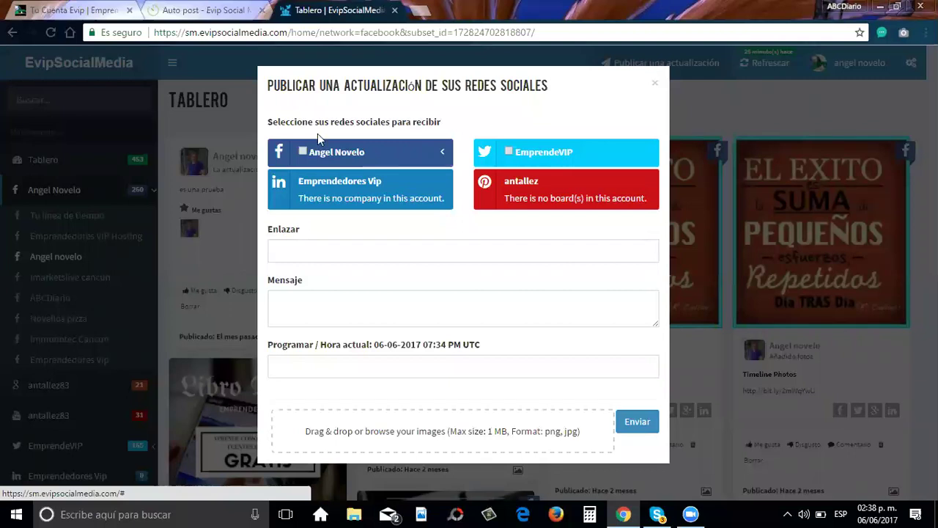
click(441, 154)
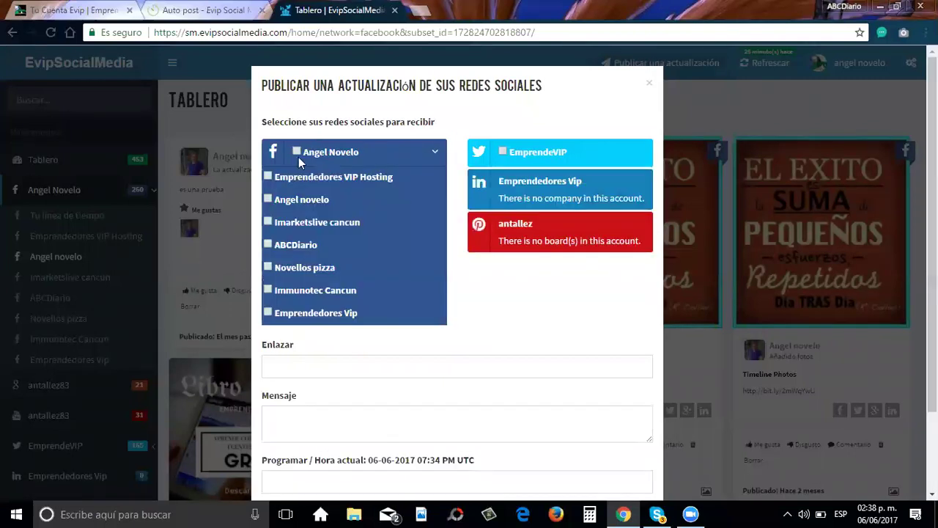
click(295, 151)
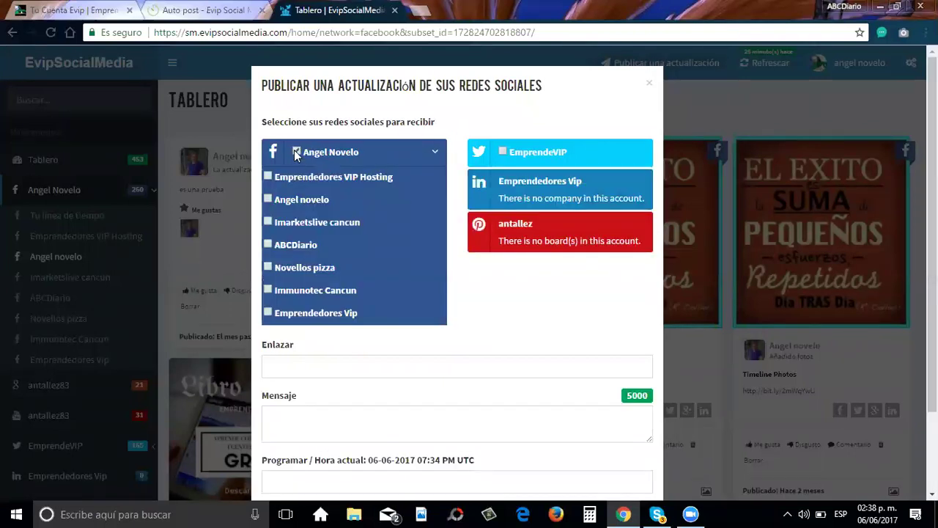
click(268, 198)
click(268, 245)
click(503, 152)
click(336, 364)
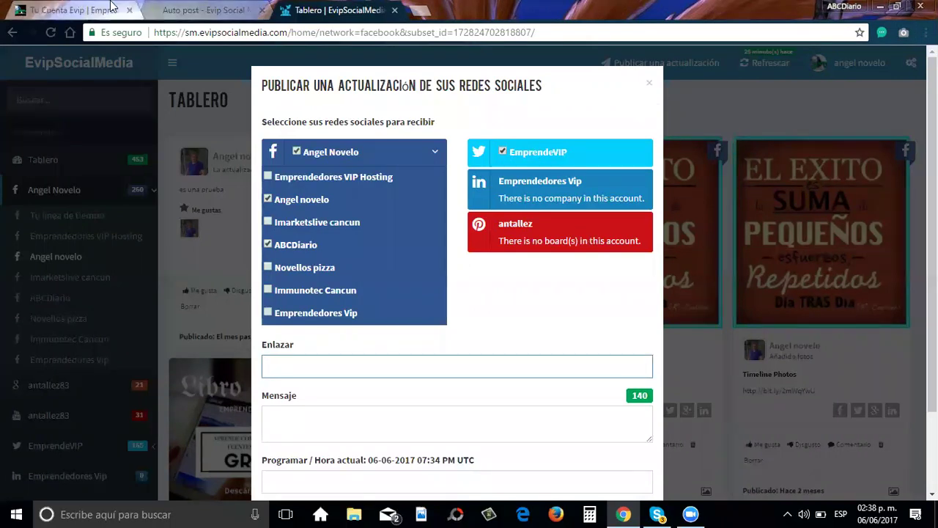
click(393, 359)
key(Down)
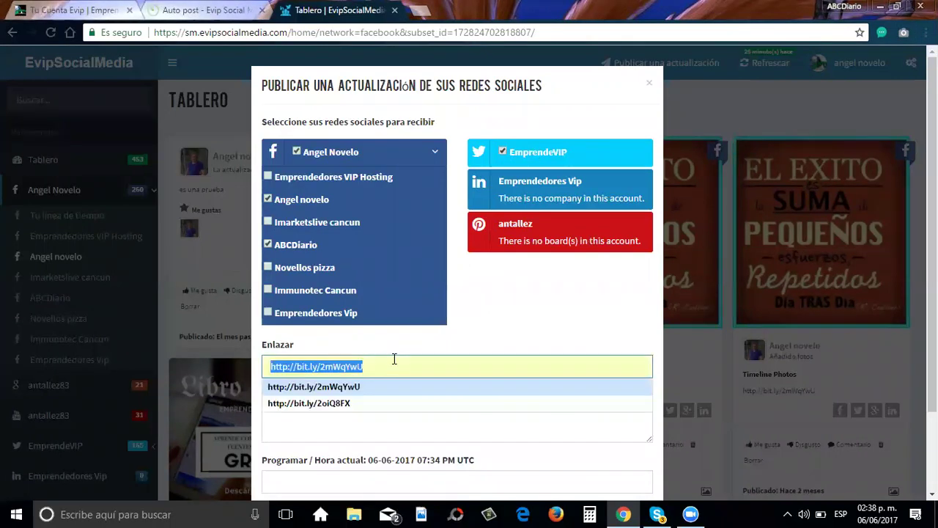
key(Return)
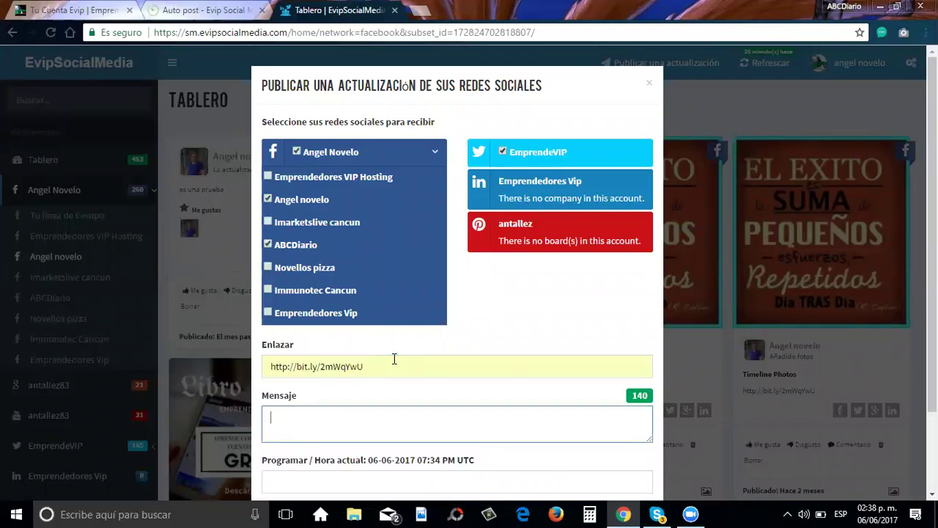
text(texto prueba)
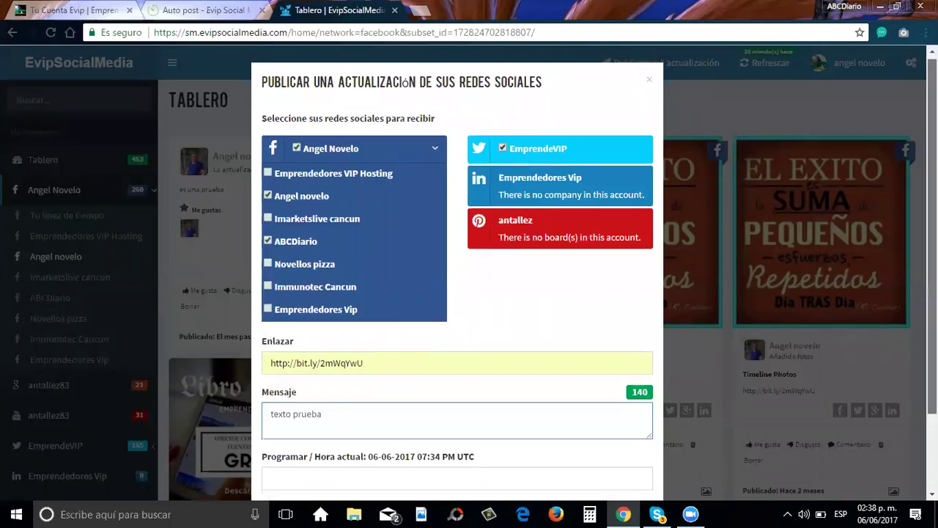
Step: Examine the calendar and hour options for scheduling the update, leaving the schedule empty
scroll(457, 293, down, 2)
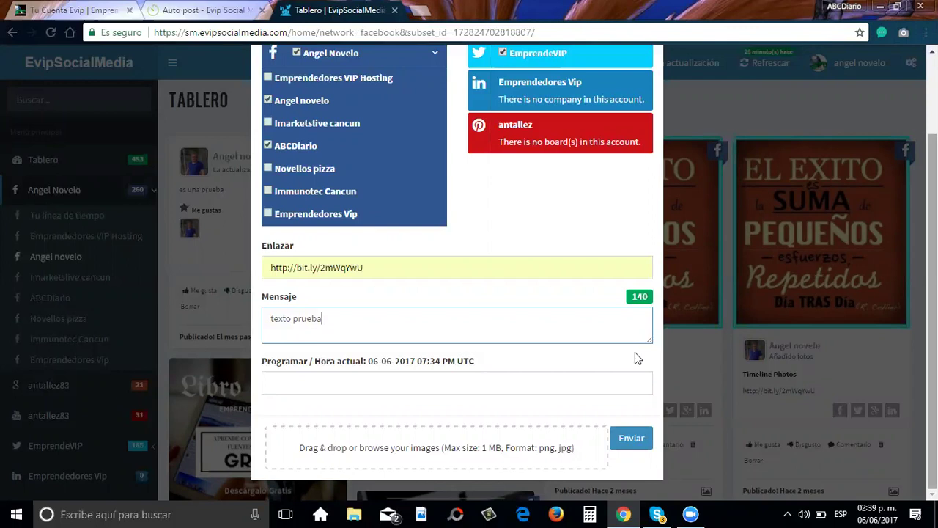
click(560, 382)
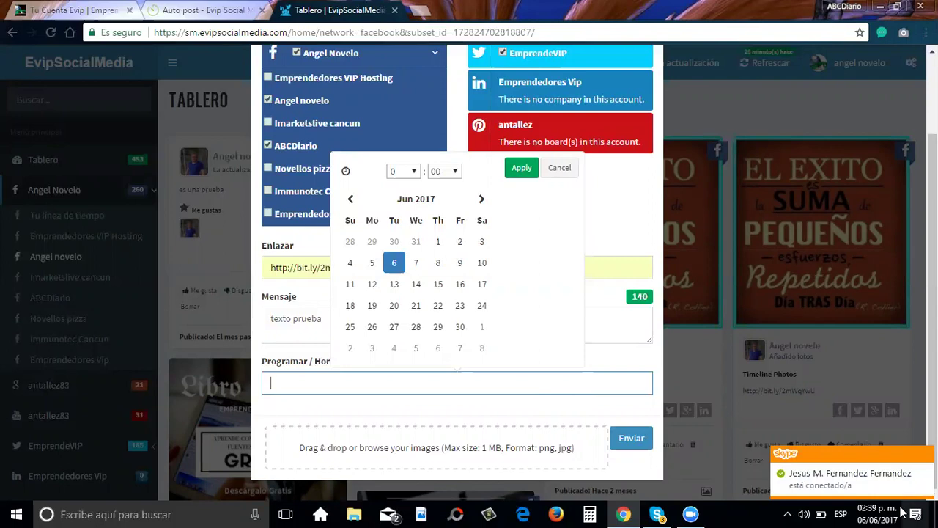
mouse_move(892, 511)
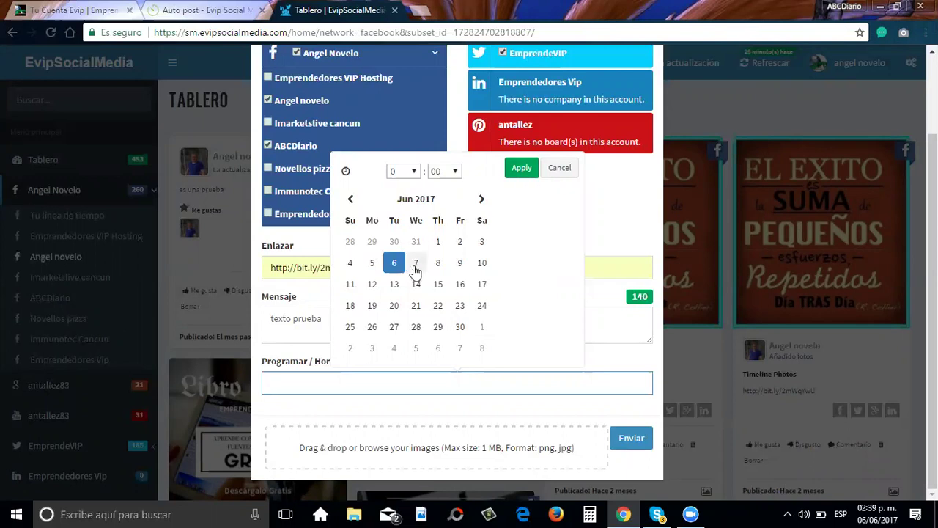
click(413, 171)
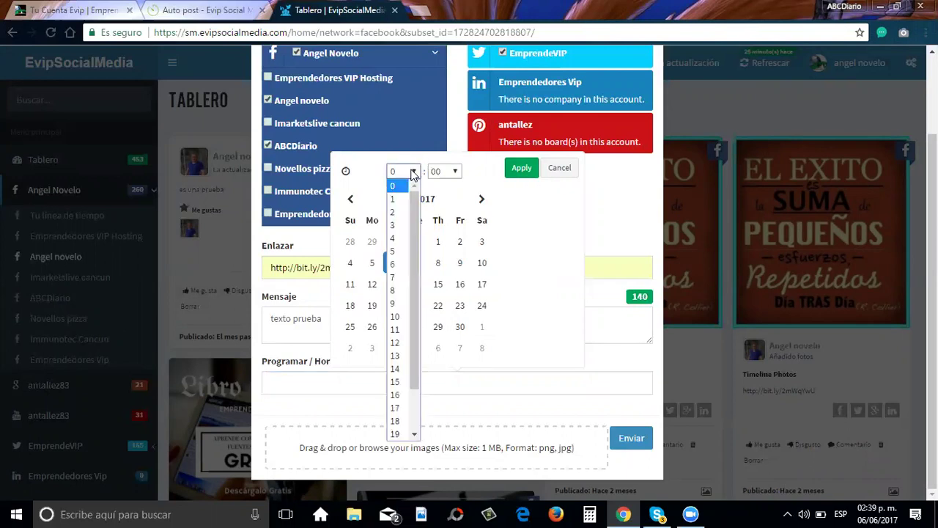
click(528, 222)
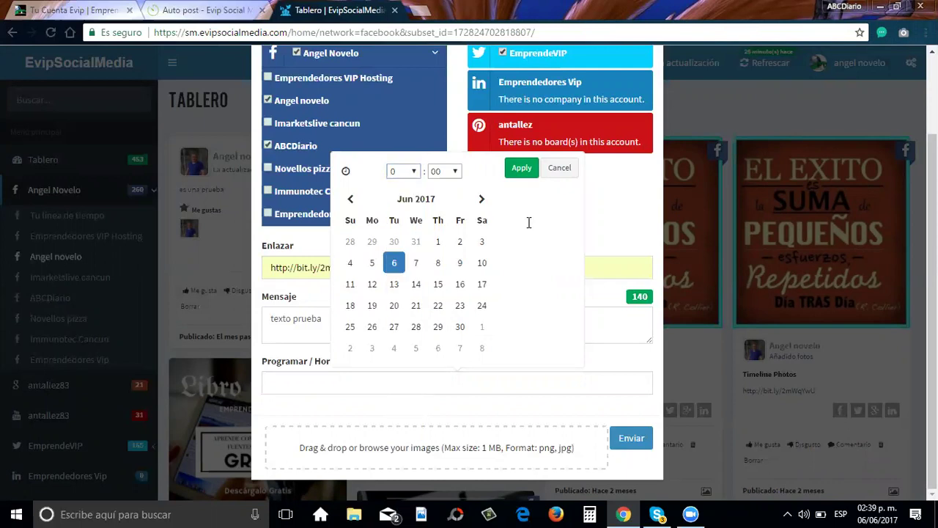
click(511, 450)
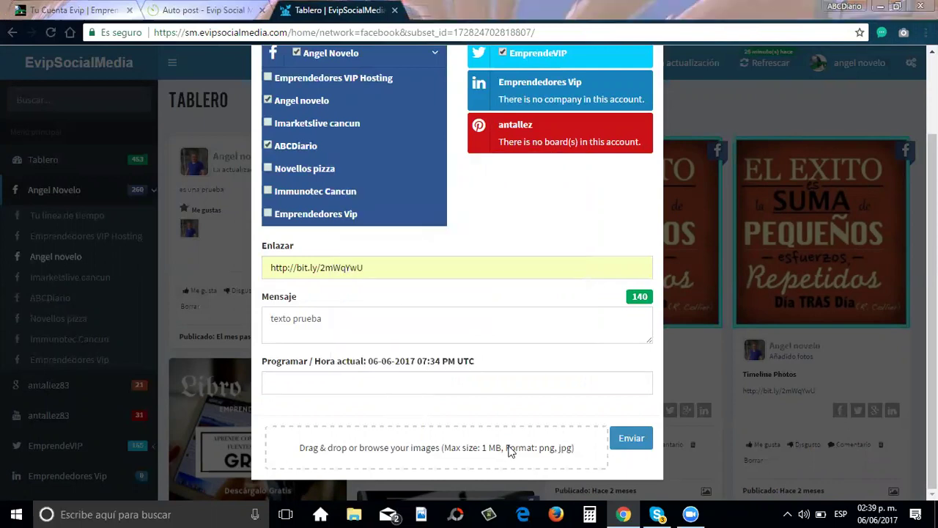
Step: Attach the image 2.0 from the imagenes julio folder, send the update and close its dialog
click(511, 451)
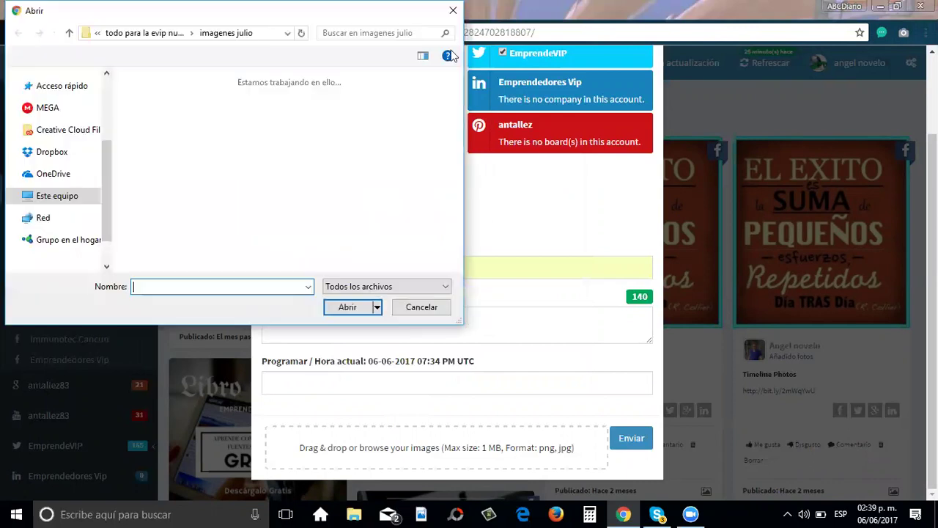
click(405, 117)
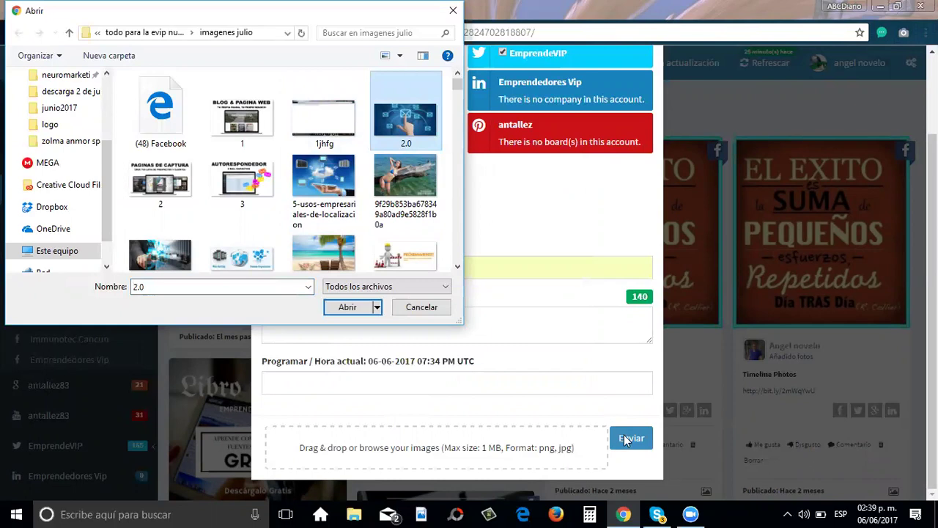
click(347, 308)
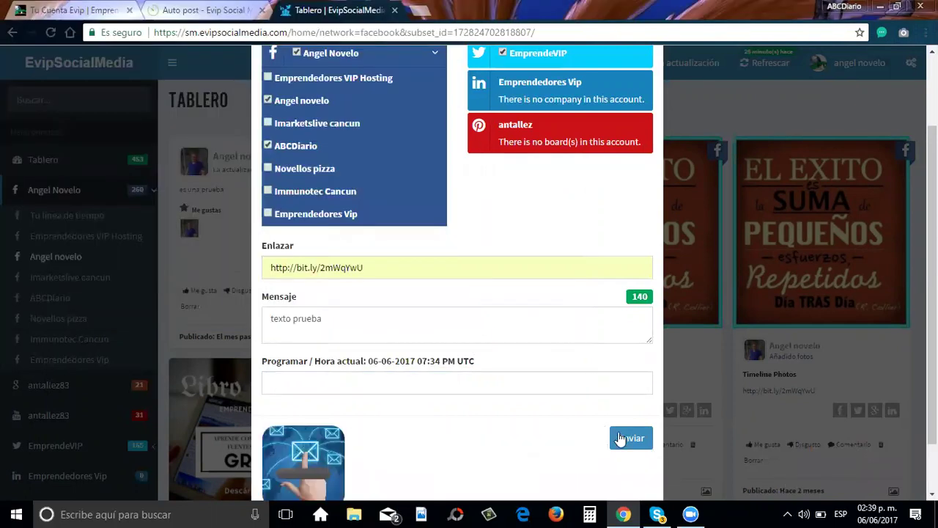
click(620, 438)
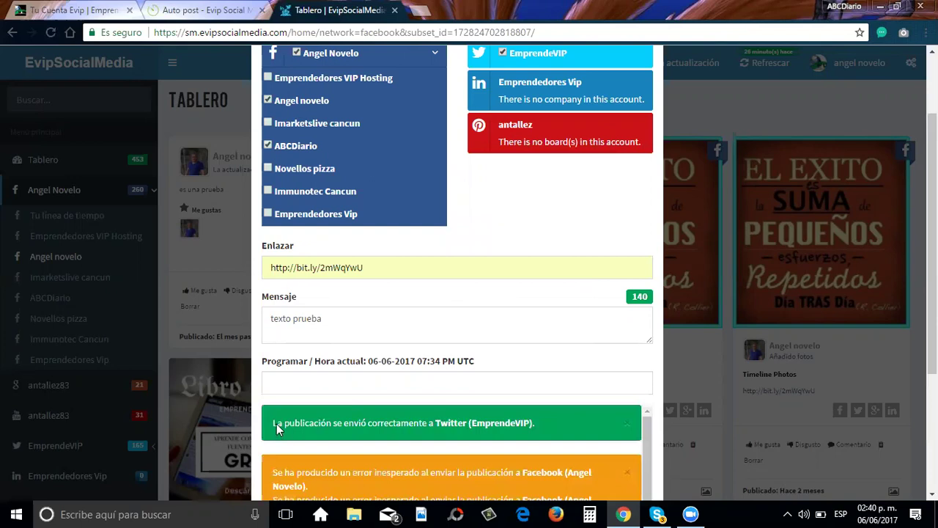
click(726, 88)
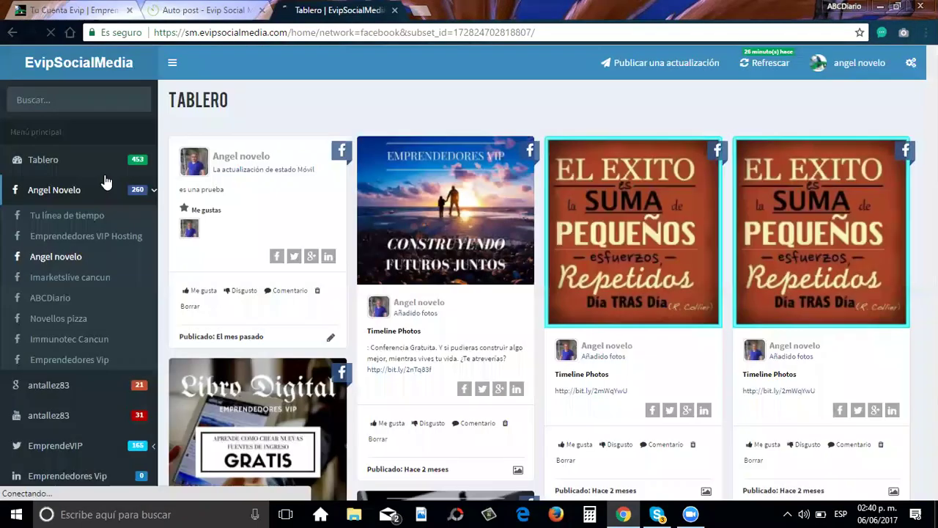
Step: View the EmprendeVIP Twitter account's own timeline on the dashboard
click(51, 415)
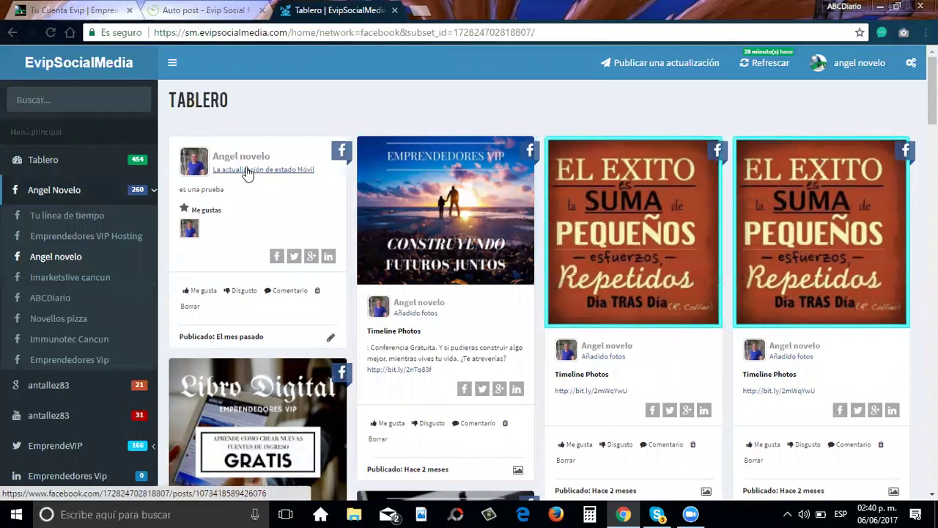
click(63, 442)
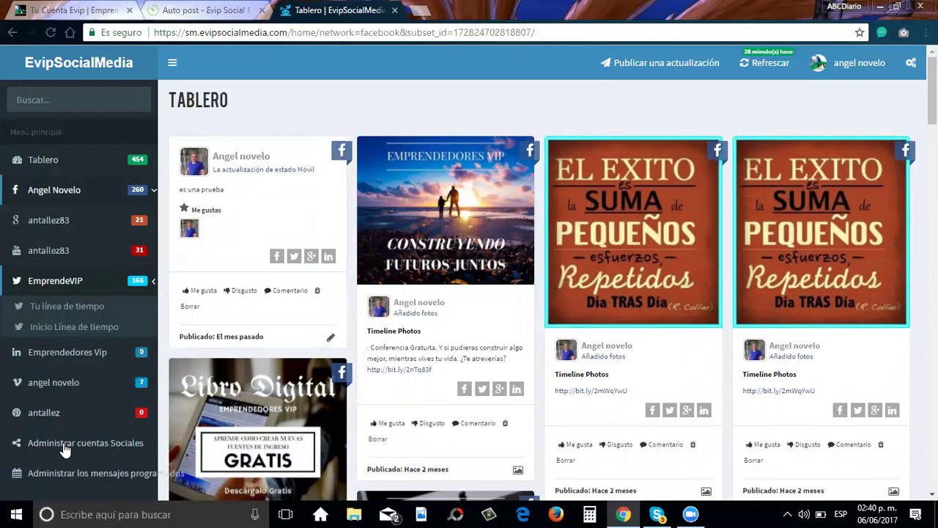
click(57, 310)
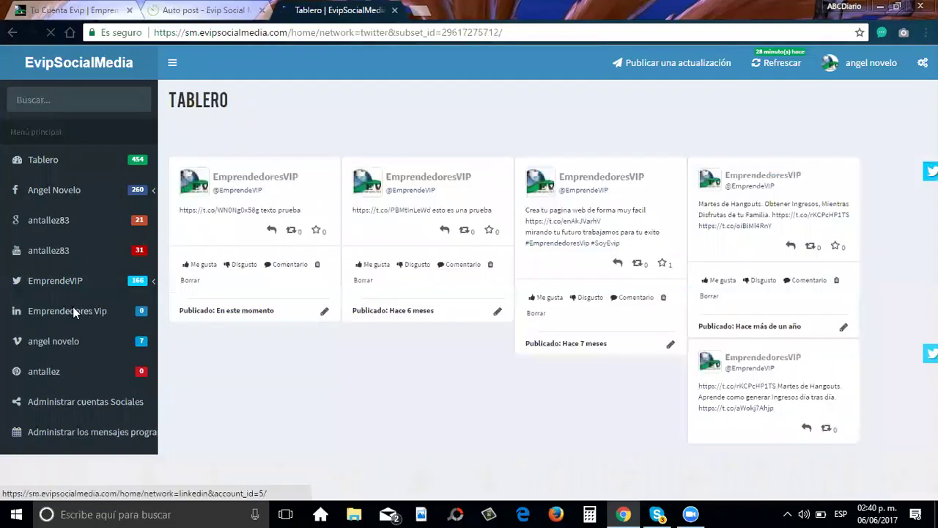
click(73, 310)
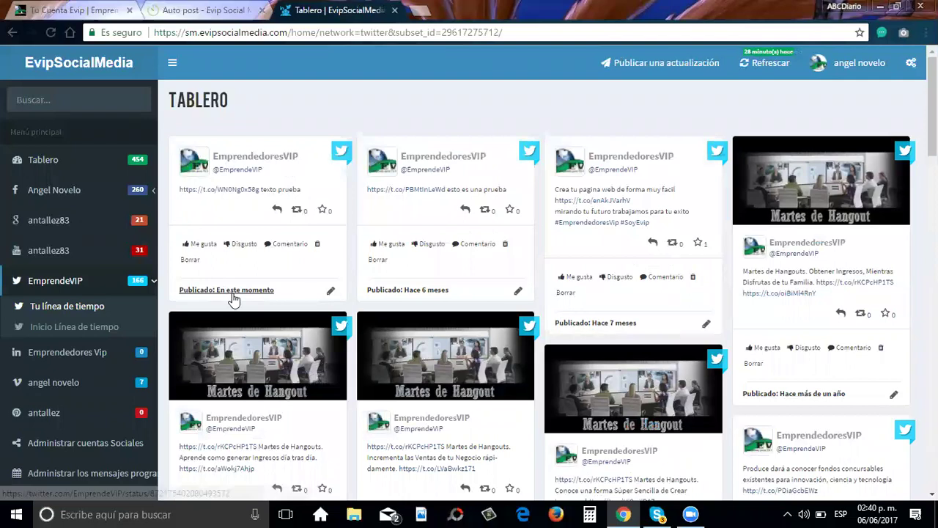
Step: Open the newest EmprendeVIP post on Twitter in a separate tab, check it, and close that tab
right_click(232, 293)
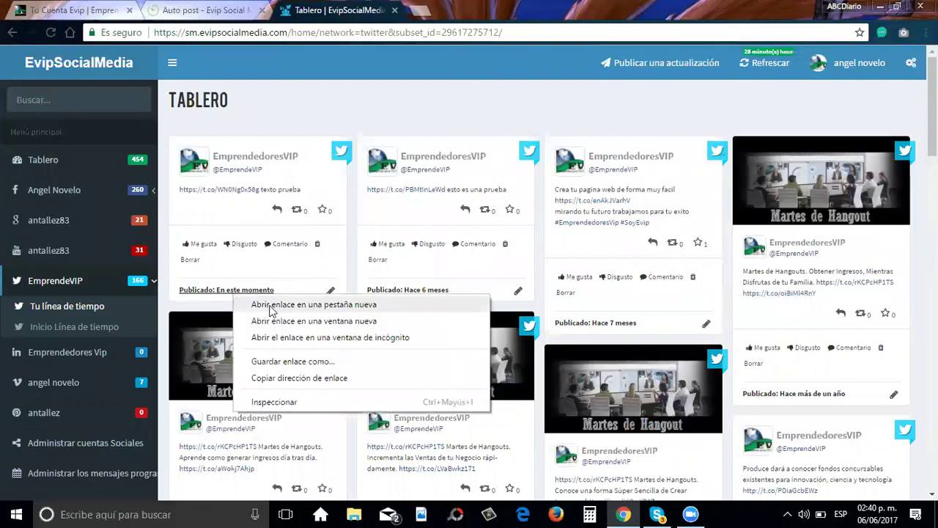
click(270, 306)
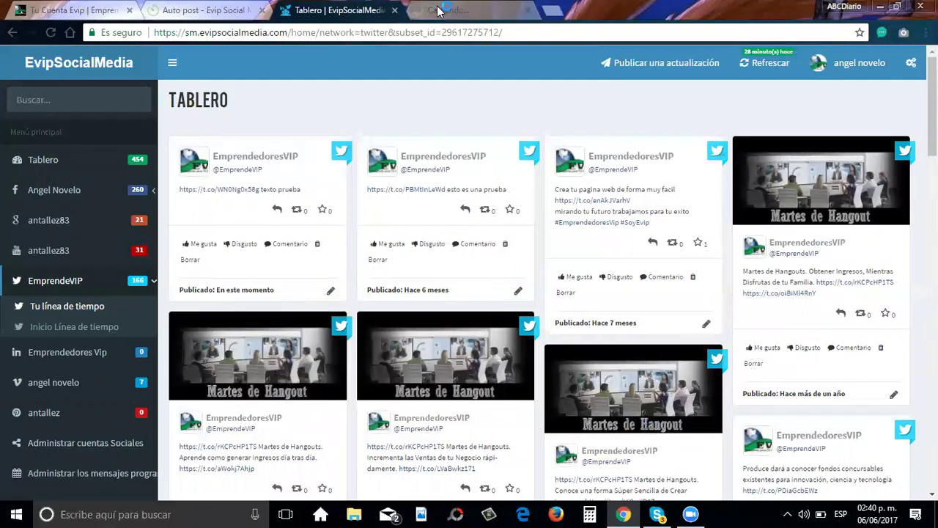
click(438, 10)
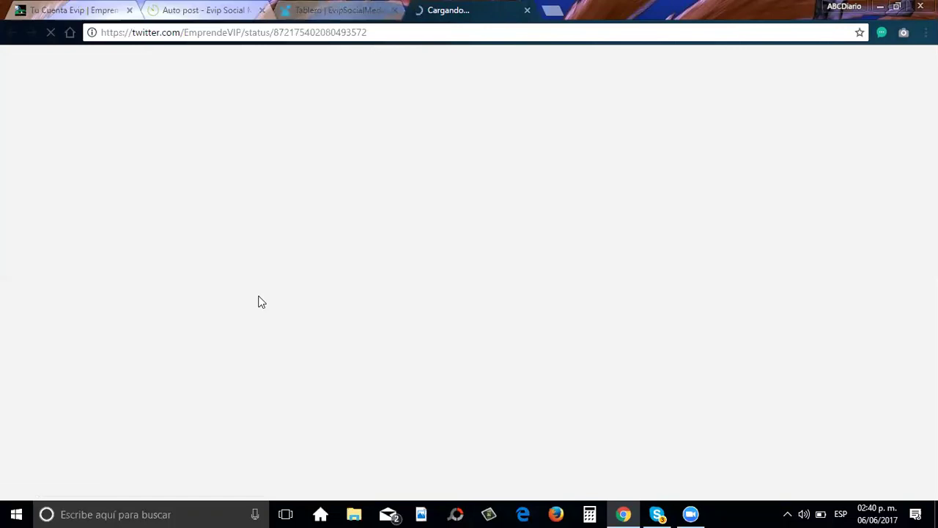
key(ctrl+shift+Tab)
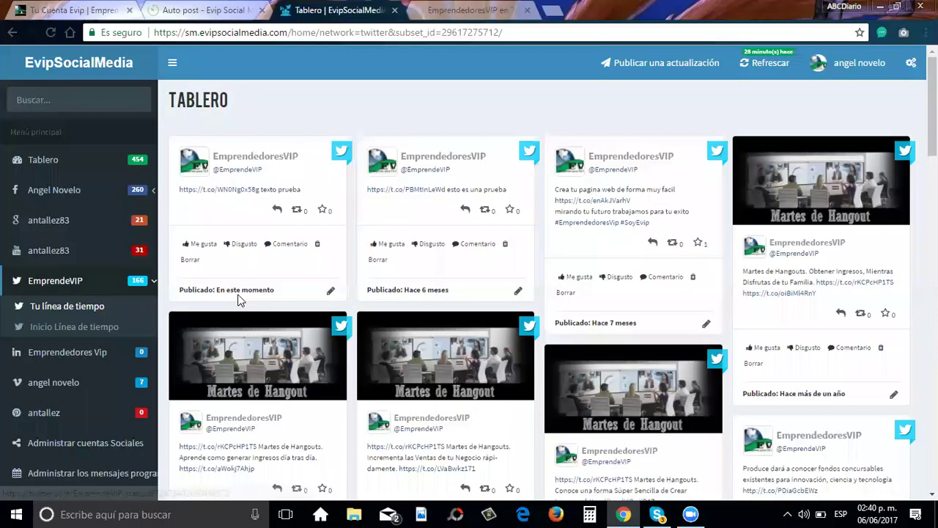
click(466, 11)
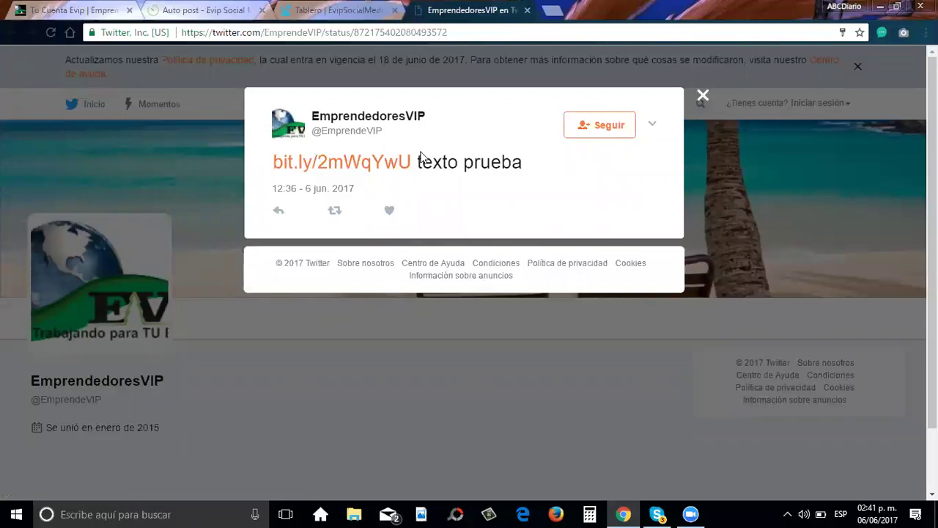
click(701, 96)
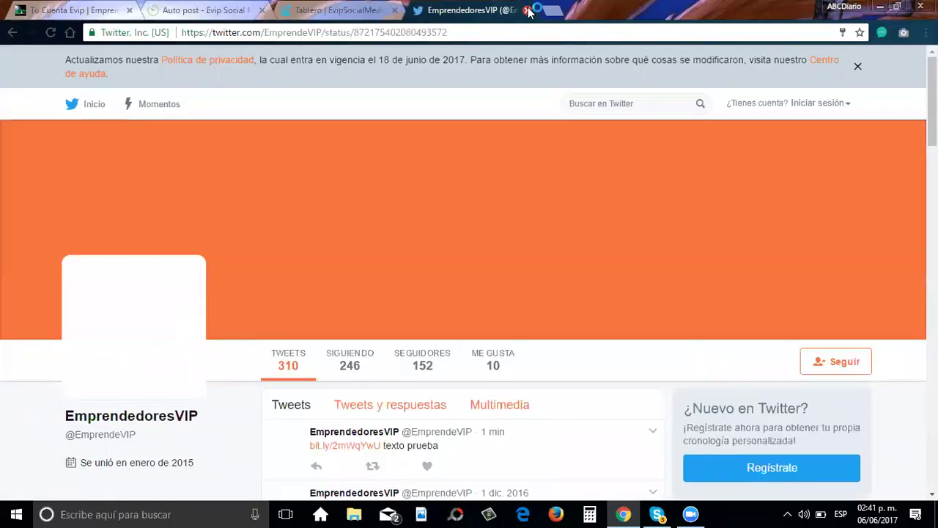
click(527, 11)
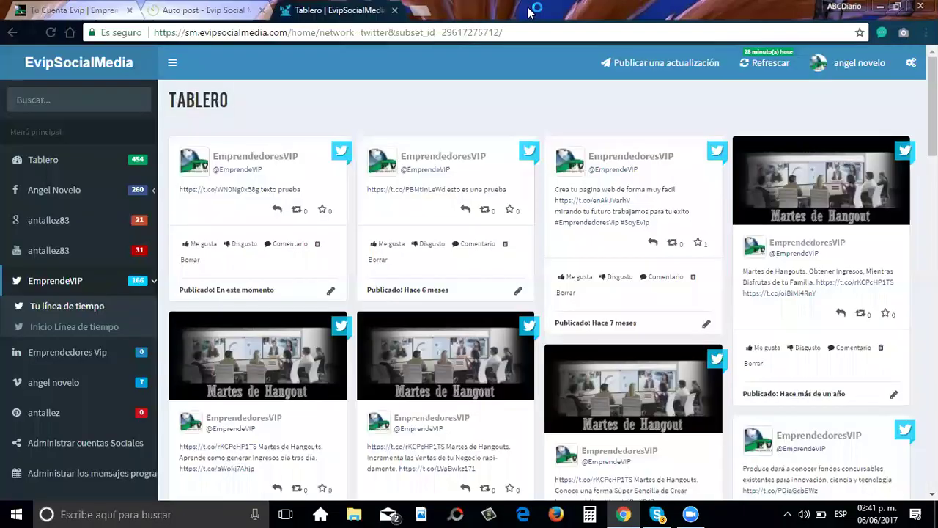
Step: Close the EvipSocialMedia dashboard, glance at the Tu Cuenta Evip page and return to the Auto post page
click(394, 11)
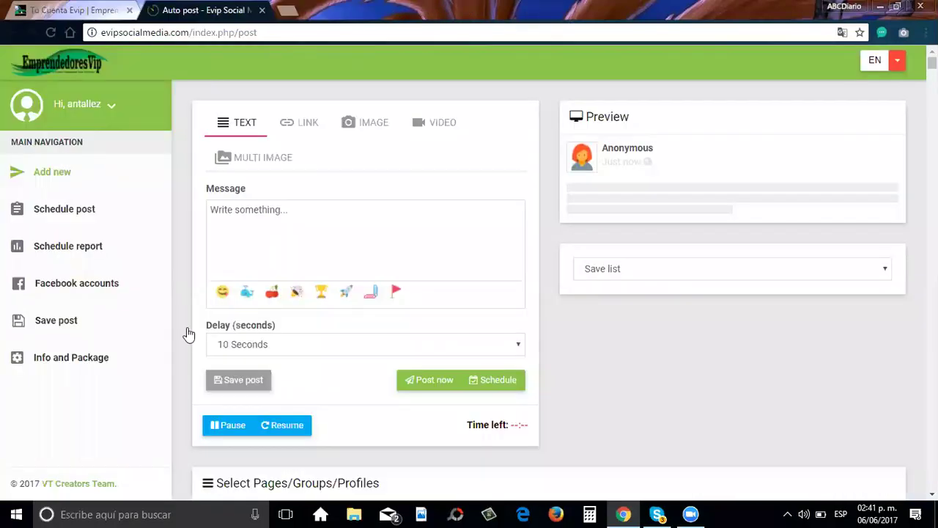
click(73, 10)
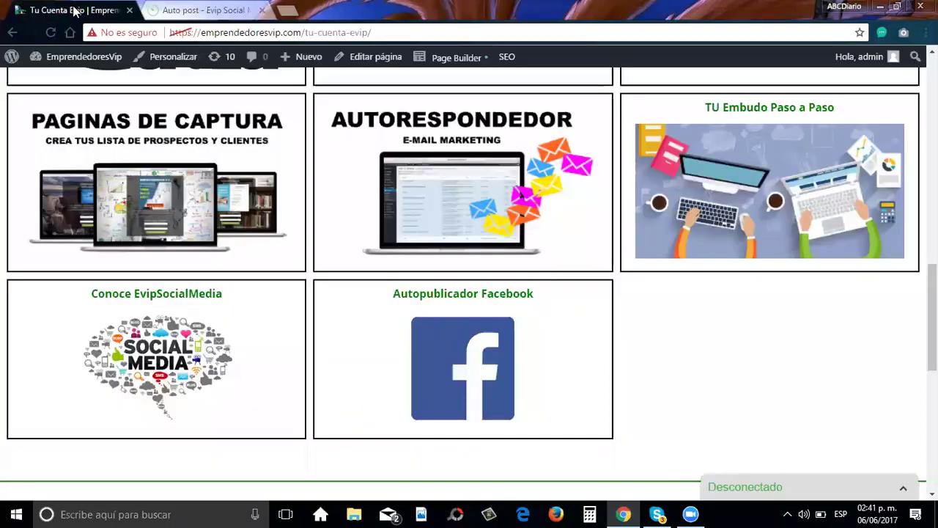
click(222, 13)
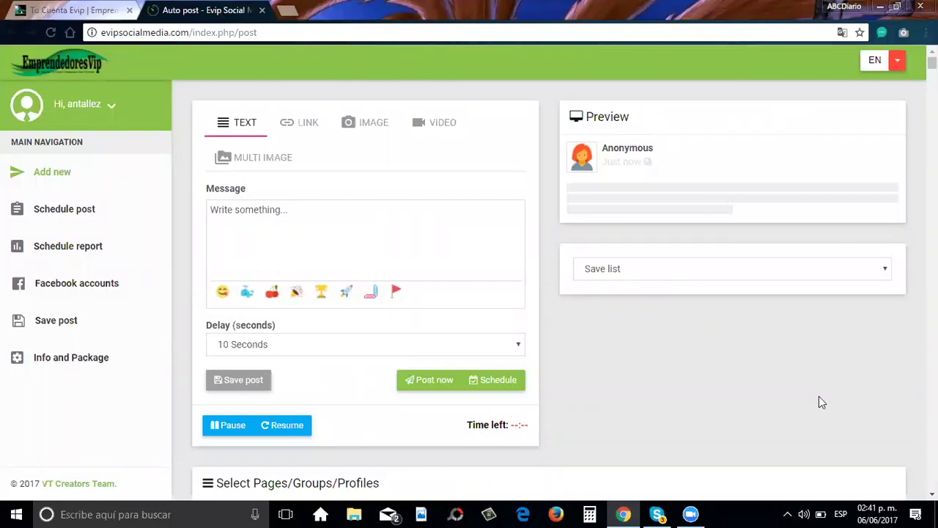
Step: Load the saved post pagina de venta and review its message, link, picture, title, caption and description
click(815, 268)
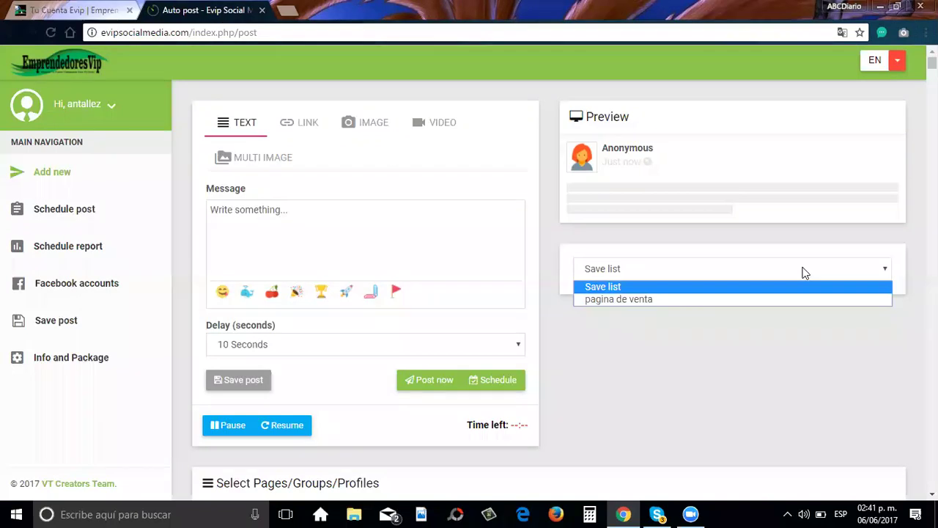
click(707, 300)
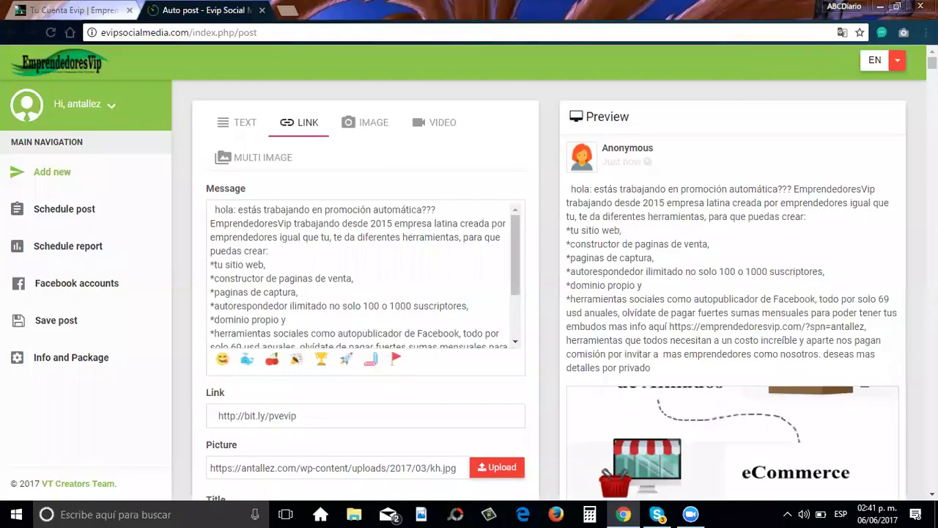
scroll(557, 293, down, 5)
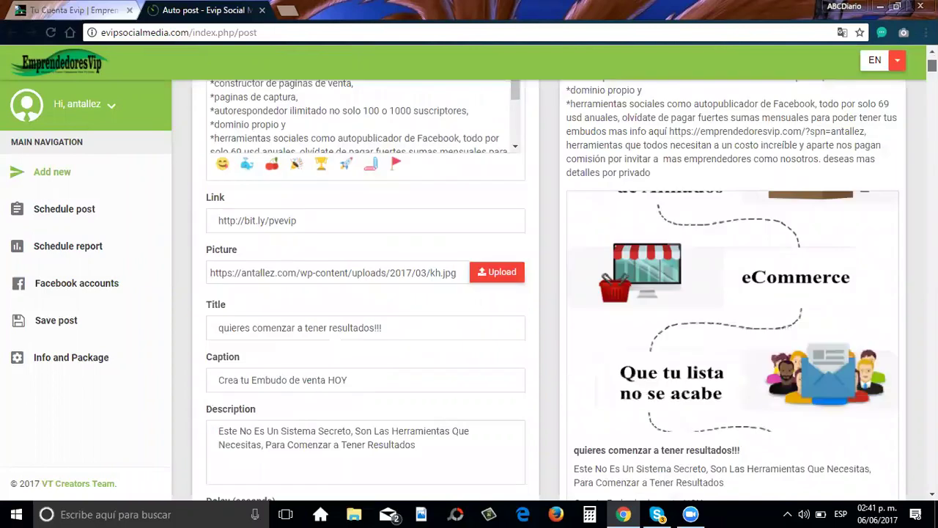
scroll(675, 318, down, 5)
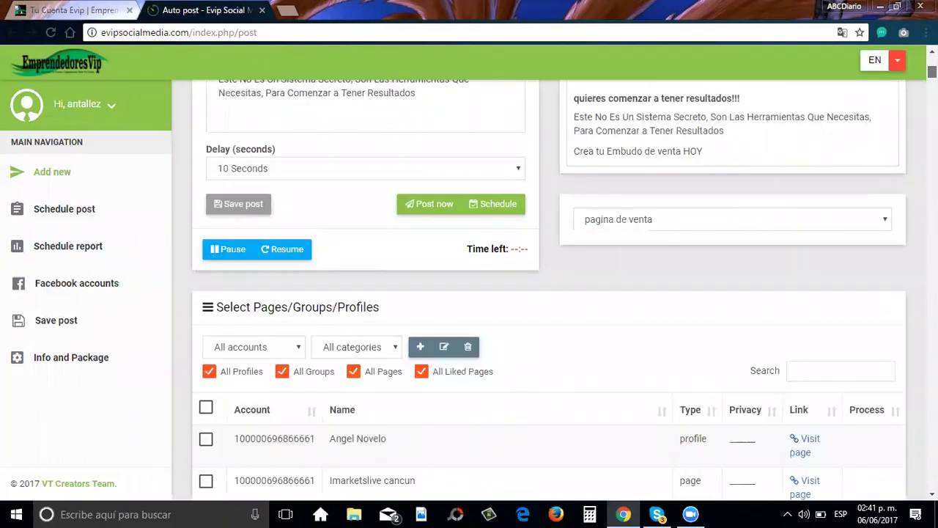
scroll(675, 317, up, 7)
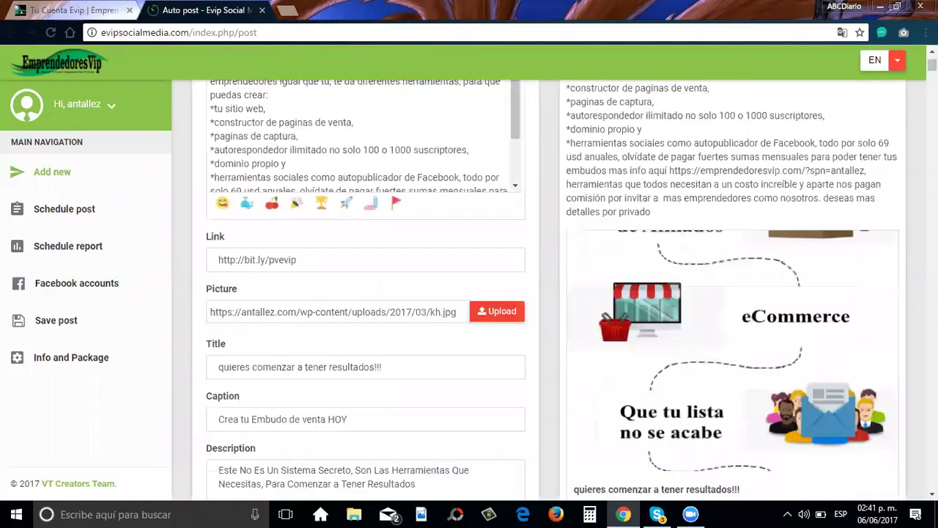
scroll(675, 318, down, 6)
scroll(544, 236, down, 3)
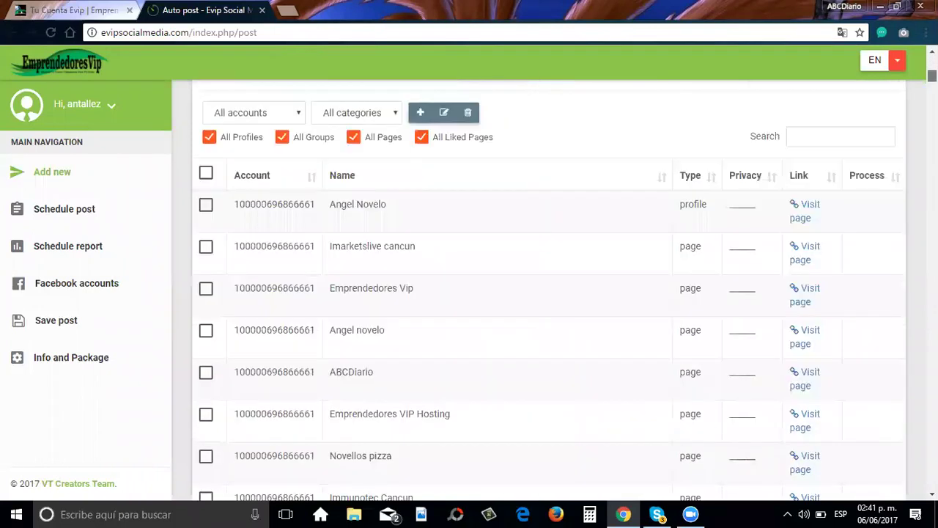
scroll(545, 237, up, 4)
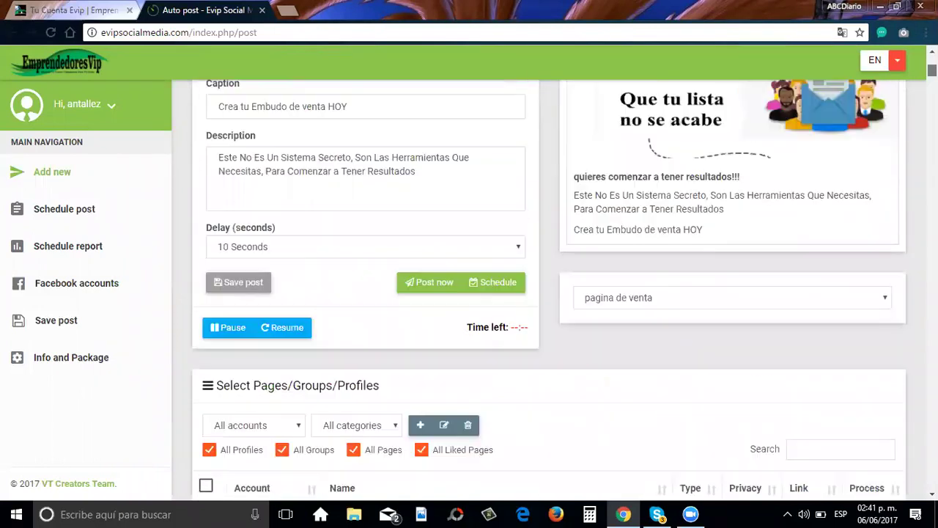
Step: Set the delay between posts to 610 seconds
click(473, 247)
drag(518, 291, 508, 432)
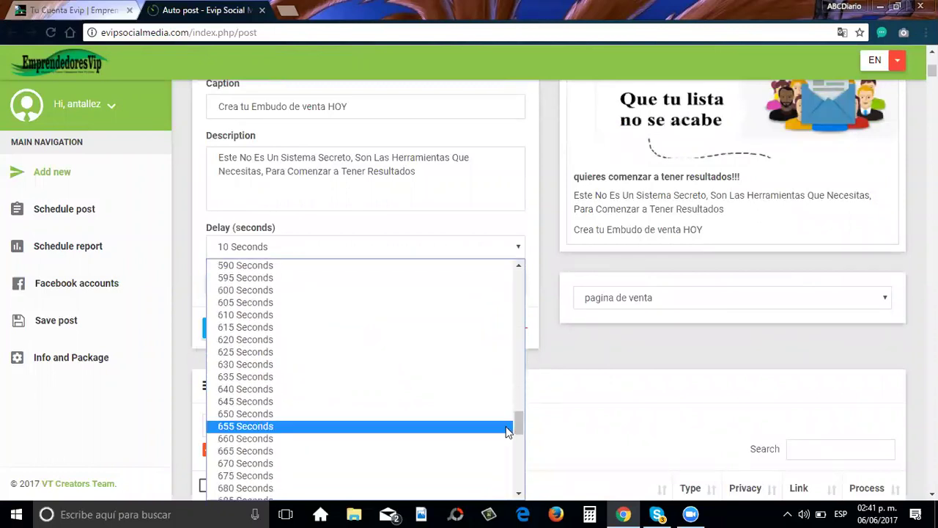
click(349, 327)
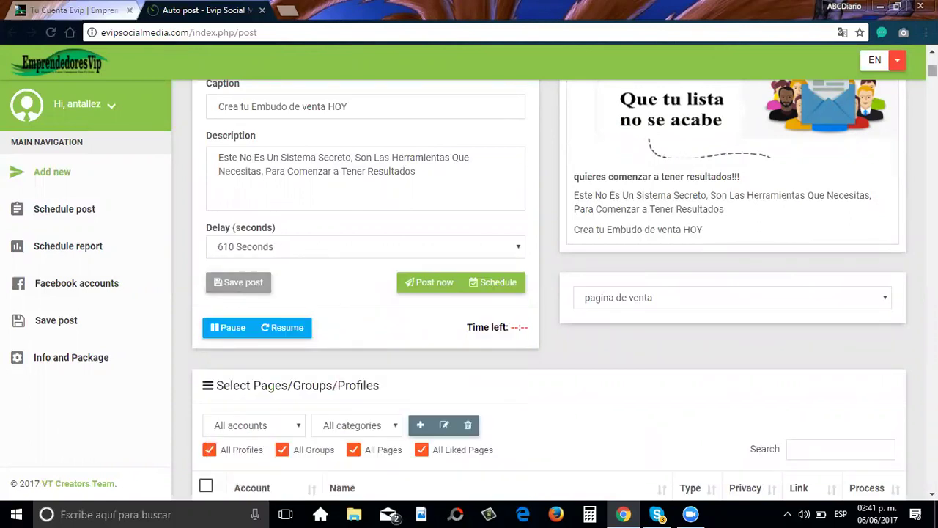
Step: Exclude liked pages from the destination list and select the personal profile and the Imarketslive cancun page
scroll(550, 293, down, 5)
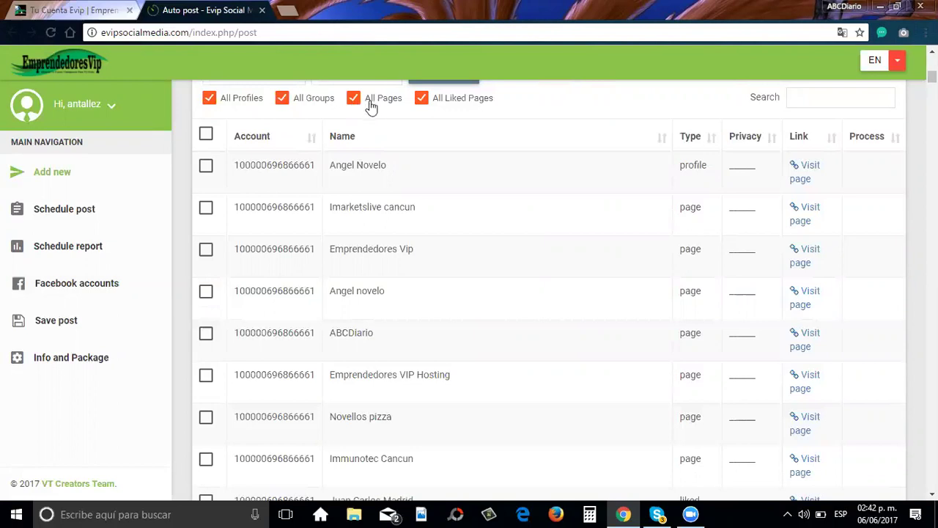
click(209, 103)
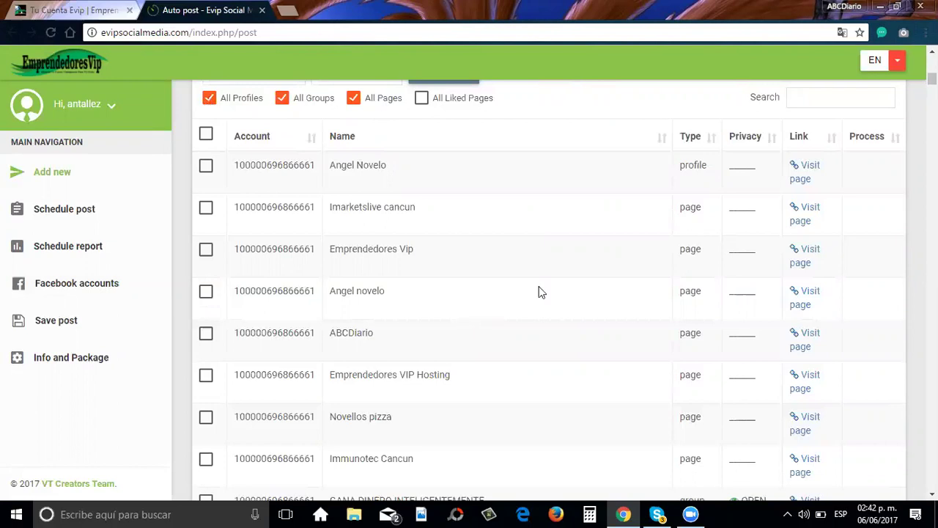
click(206, 166)
click(208, 233)
Step: Set the delay to 15 seconds and publish the post immediately to the selected profile and page
scroll(549, 286, up, 3)
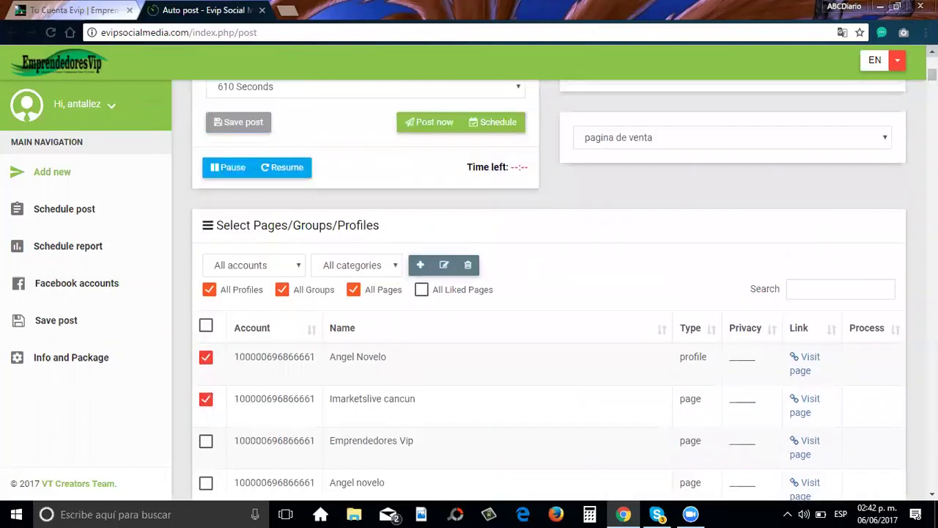
scroll(483, 143, up, 2)
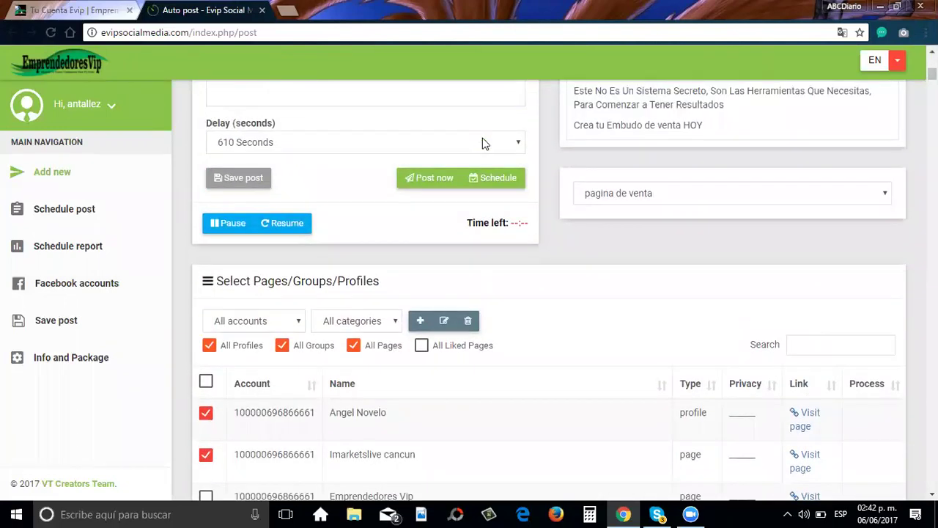
click(483, 143)
drag(518, 301, 523, 166)
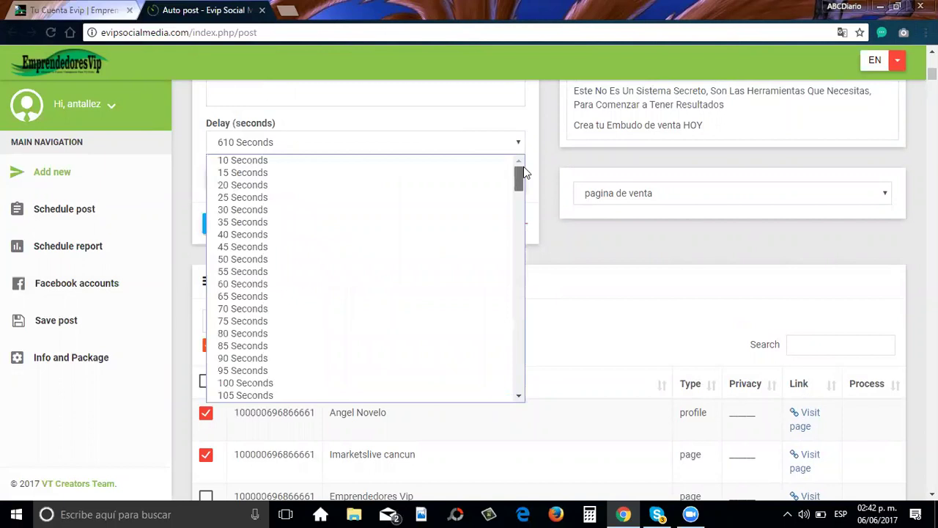
click(352, 173)
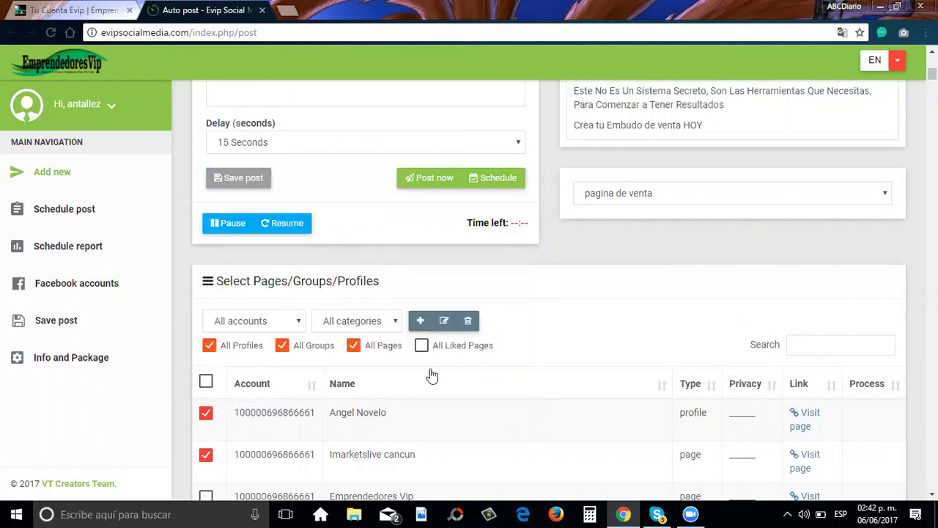
scroll(550, 293, down, 1)
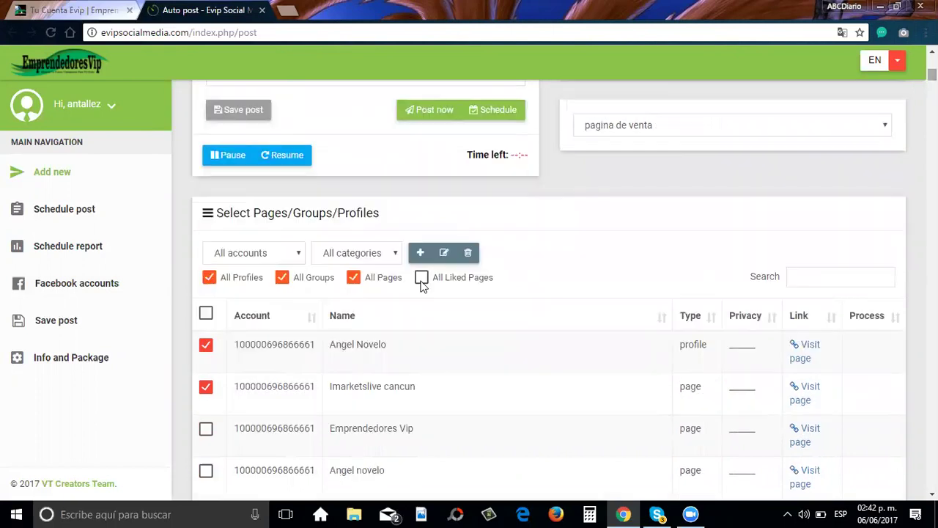
click(430, 117)
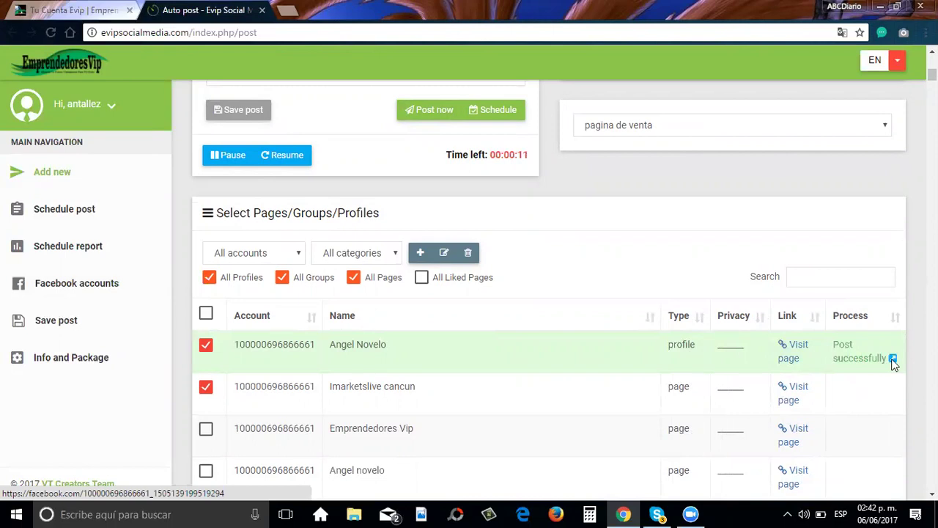
Step: Open the published profile post on Facebook, follow its picture link to the sales page, and close that page's tab
click(893, 360)
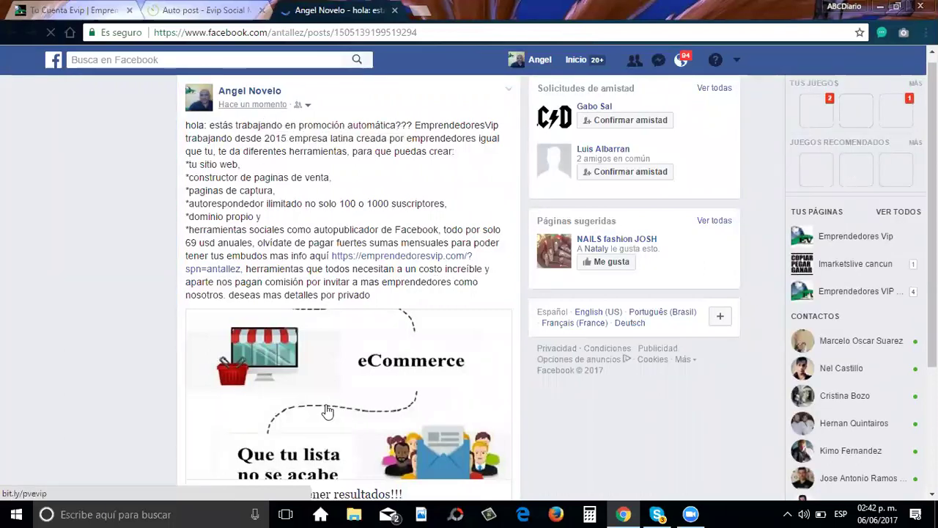
click(327, 412)
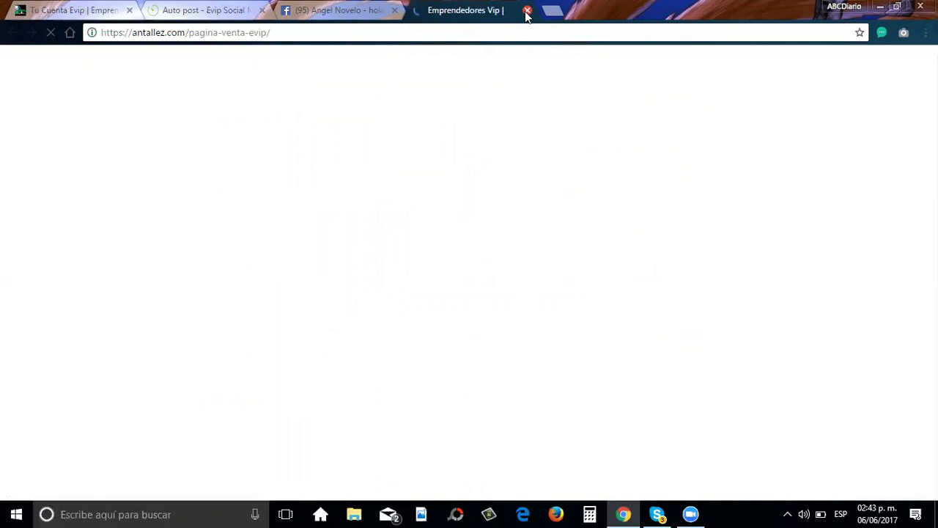
click(527, 10)
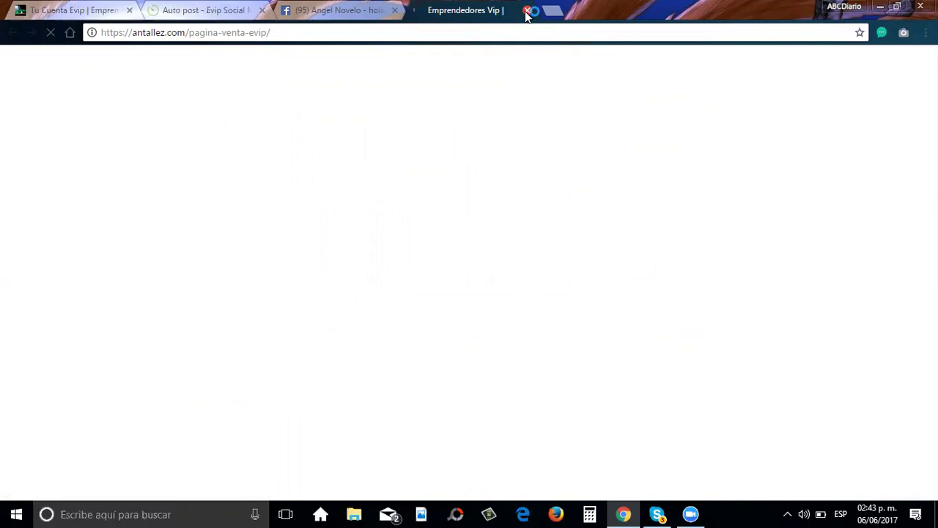